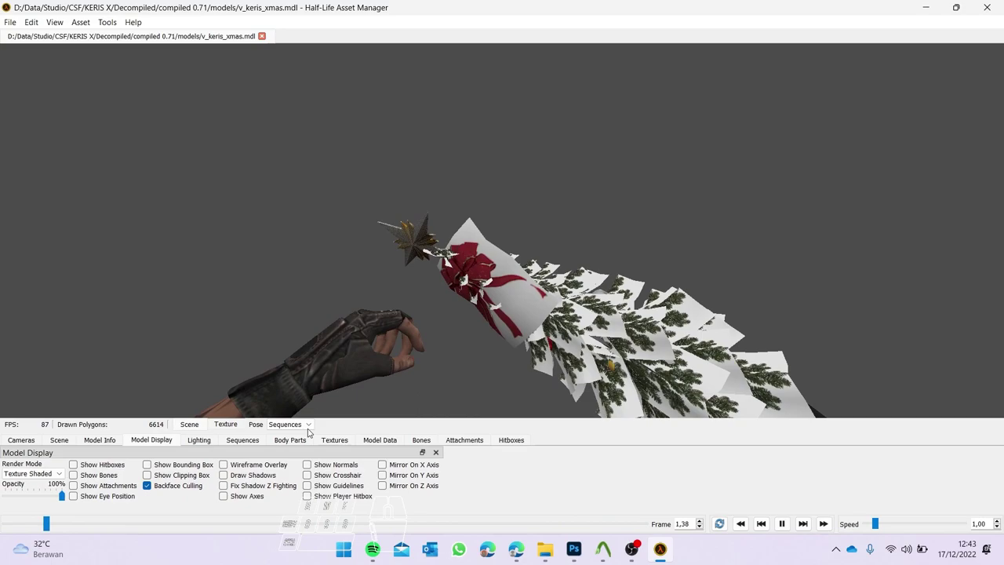
Display the ref_main.bmp texture of the v_keris_xmas model in the texture view
left_click(334, 439)
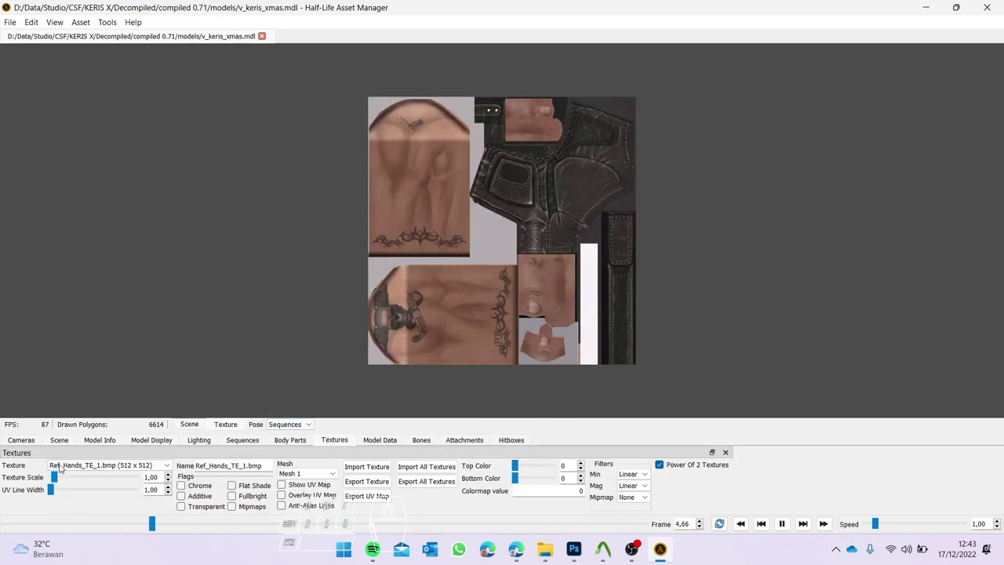
left_click(107, 465)
left_click(94, 550)
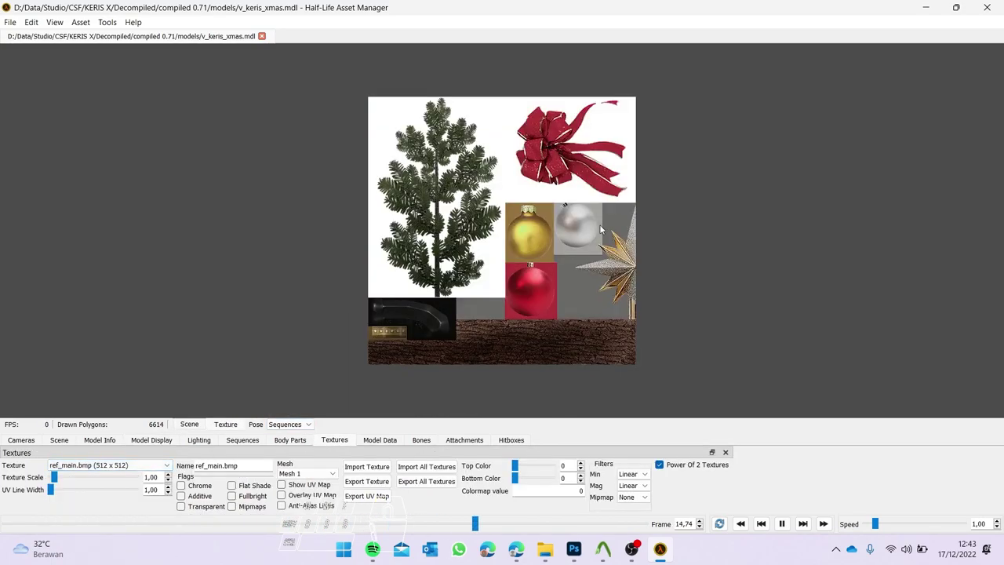
Open the Keris_XMAS_Diff DDS file from the models folder in paint.net and save it as a PNG under the same name
left_click(928, 8)
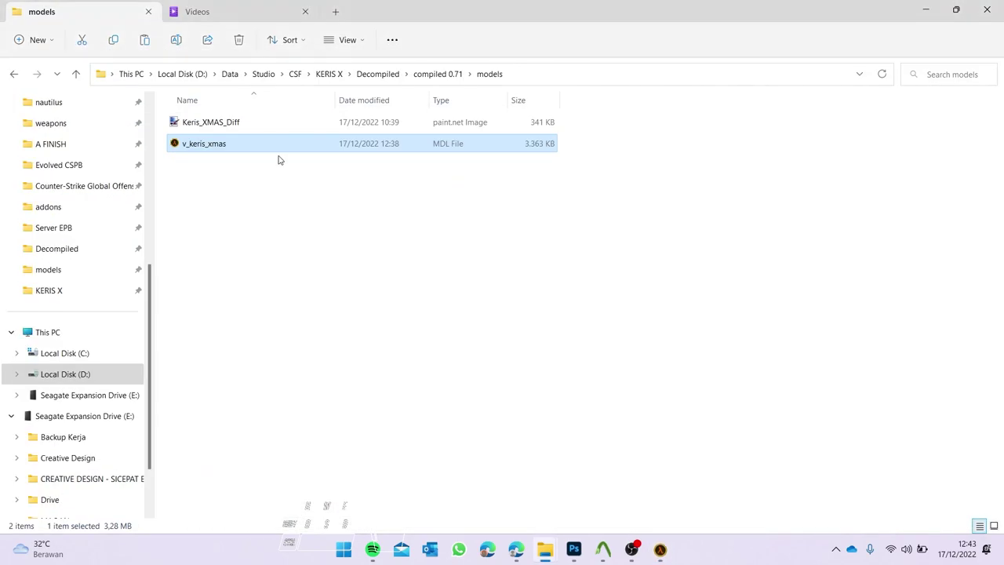
left_click(233, 124)
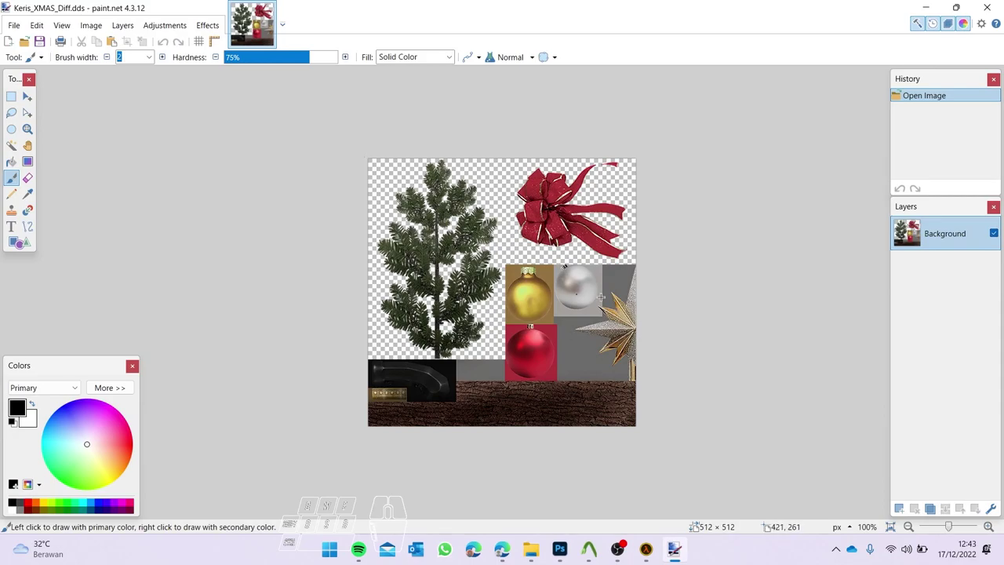
left_click(14, 25)
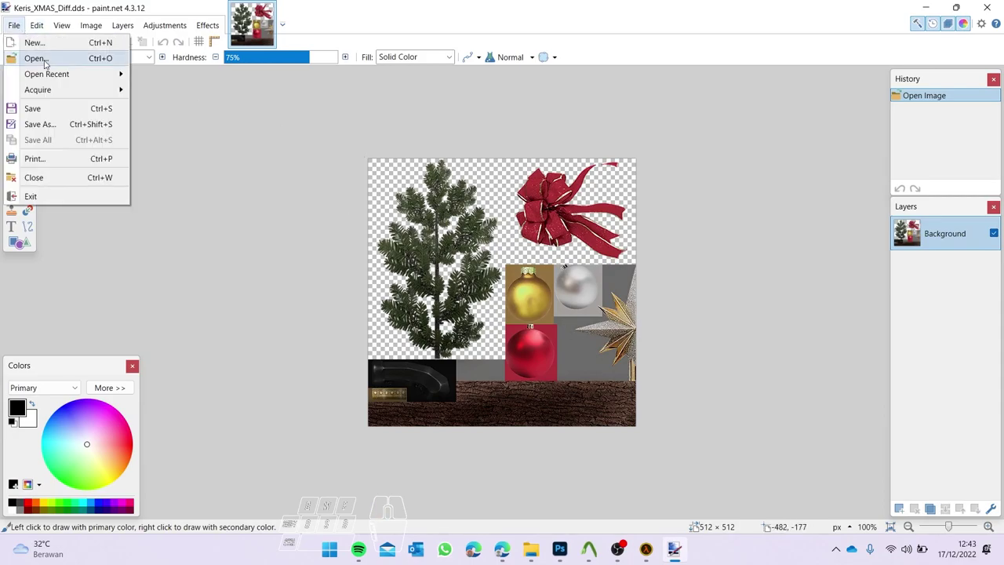
left_click(87, 124)
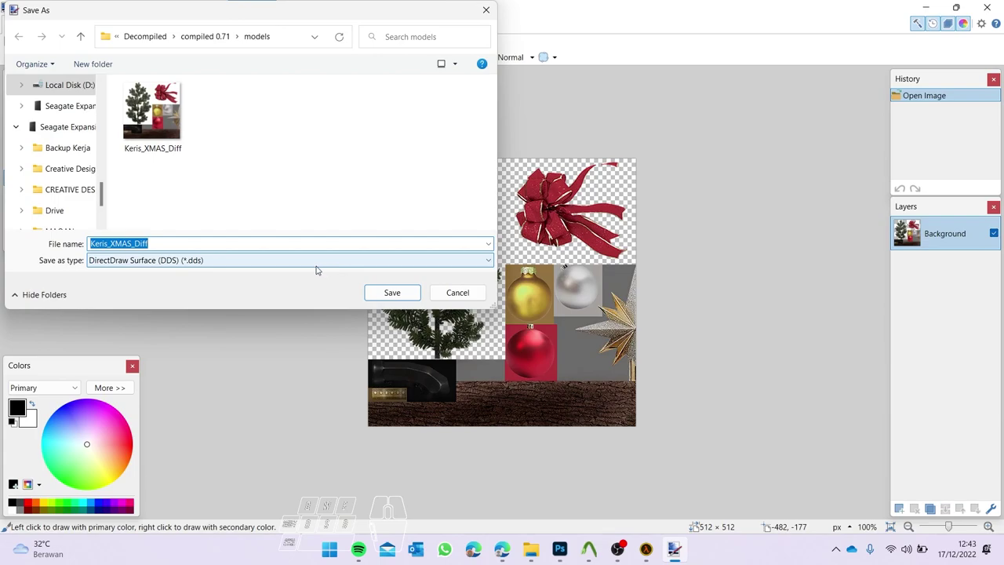
left_click(312, 262)
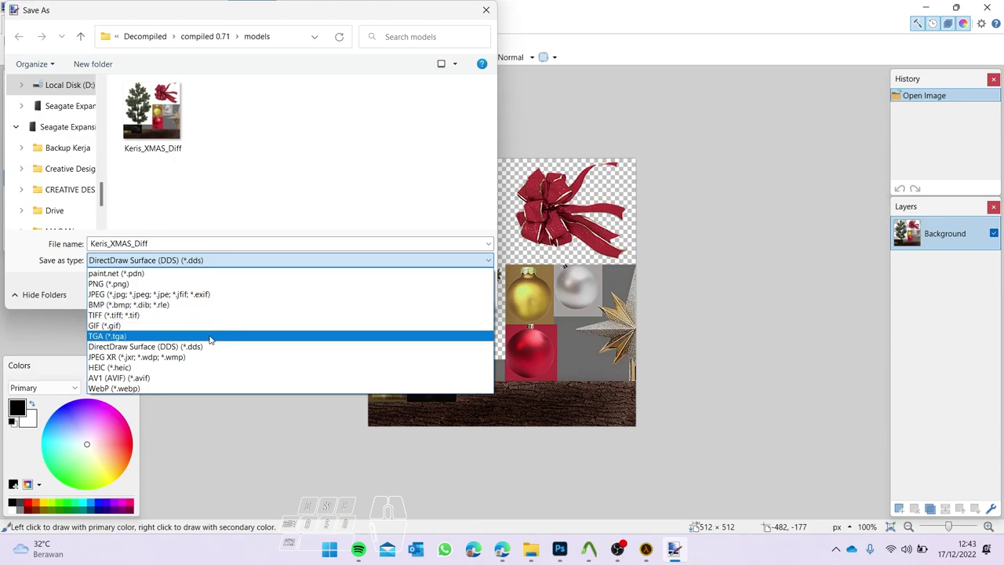
left_click(197, 284)
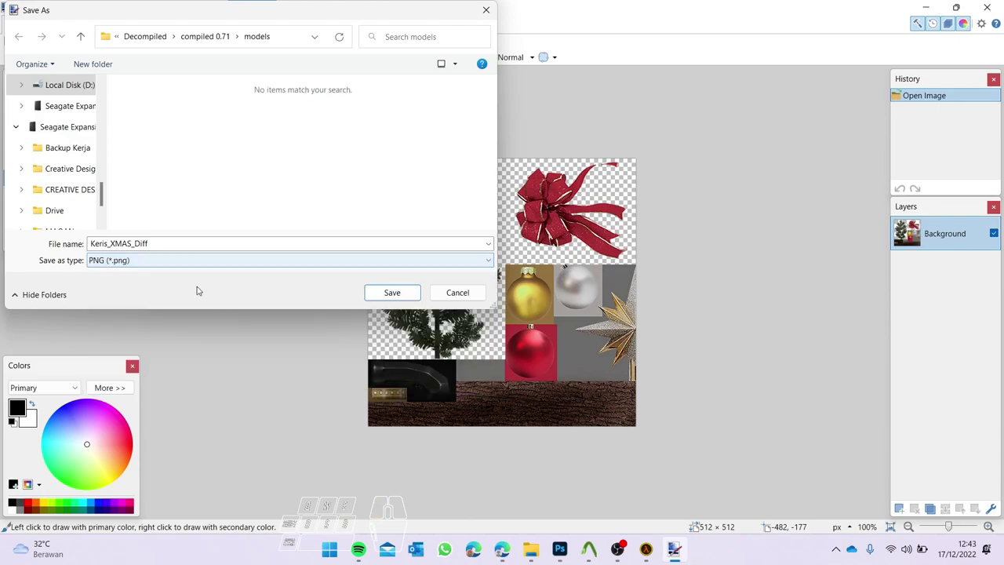
left_click(392, 293)
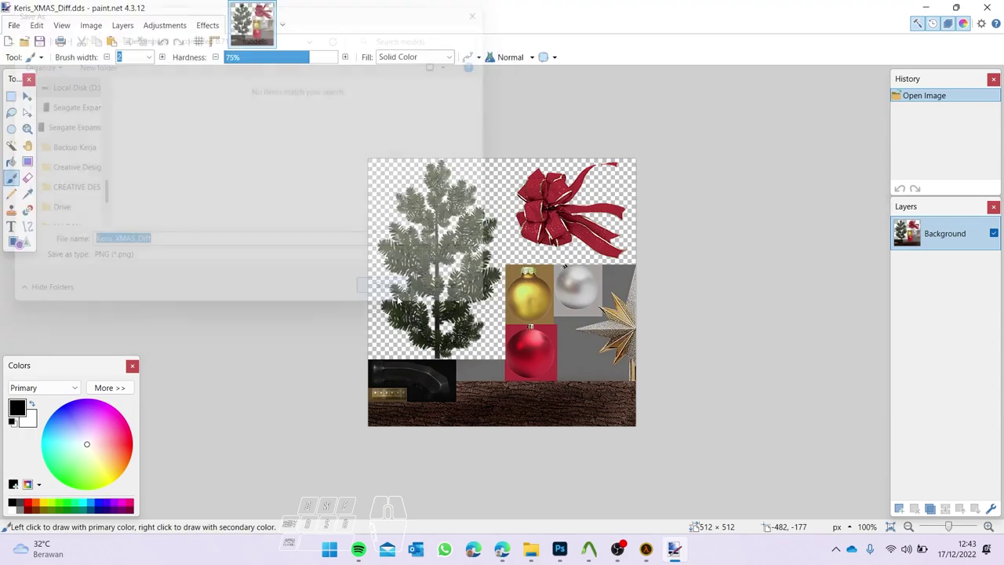
left_click(404, 319)
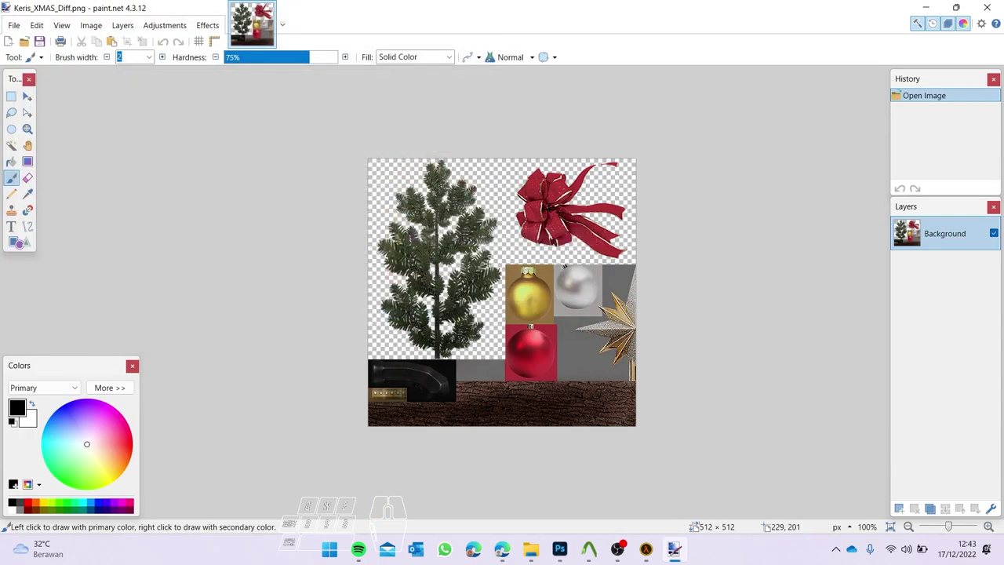
Close paint.net and open the Keris_XMAS_Diff PNG from the models folder in Adobe Photoshop 2023
left_click(987, 7)
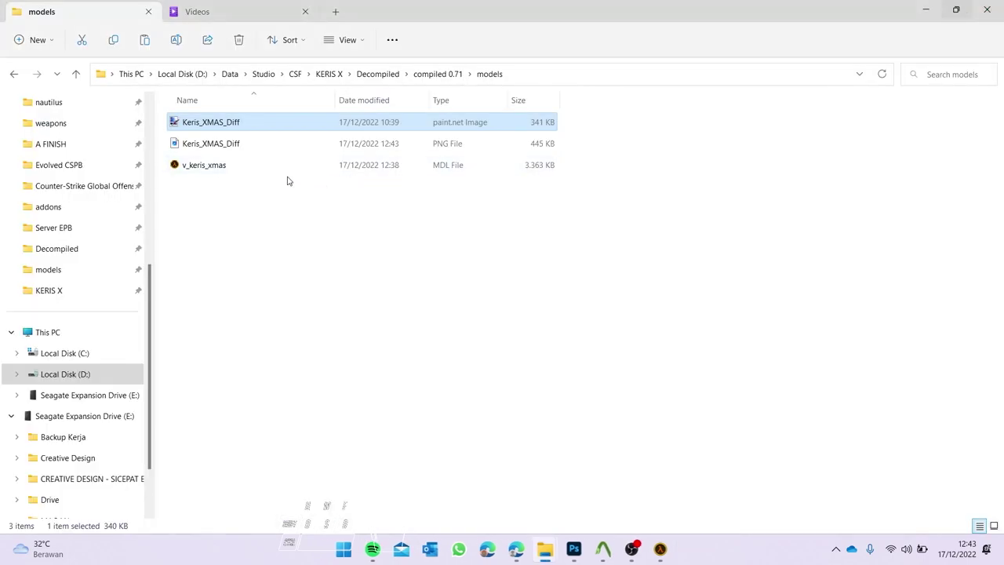
right_click(220, 149)
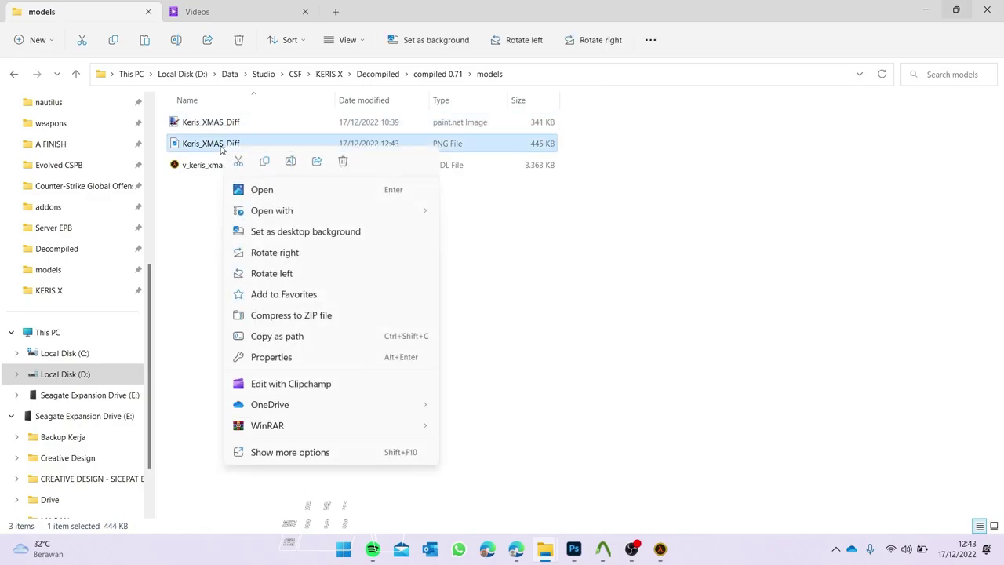
mouse_move(348, 212)
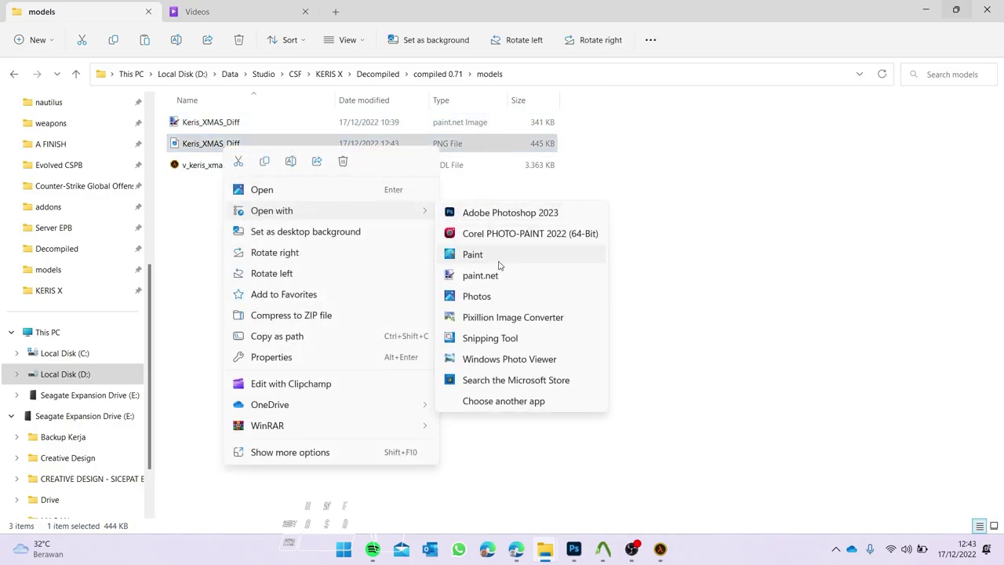
left_click(510, 212)
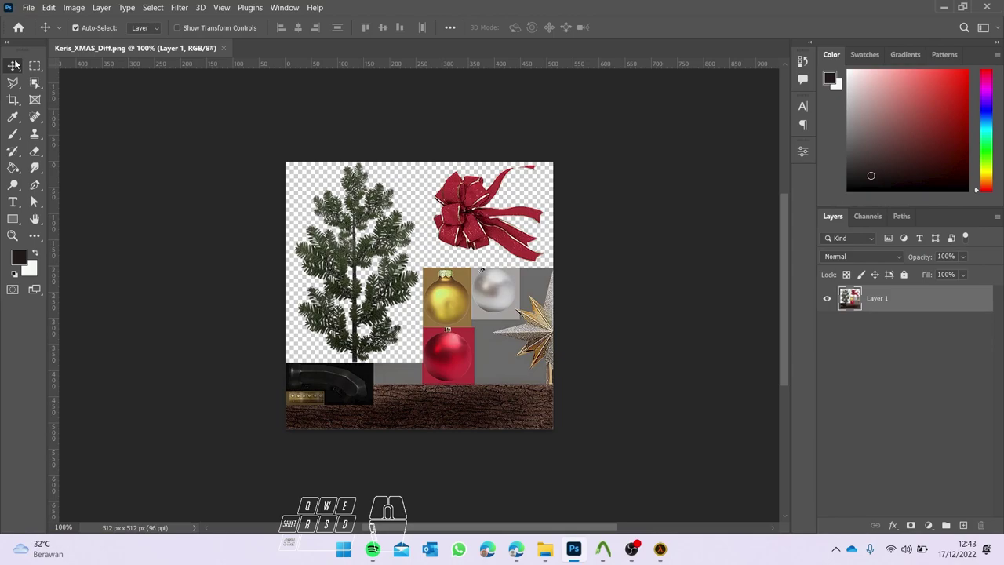
Convert the image to Indexed Color with a 256-color Local (Selective) palette, Transparency on and Diffusion dither
left_click(47, 8)
left_click(75, 8)
left_click(83, 20)
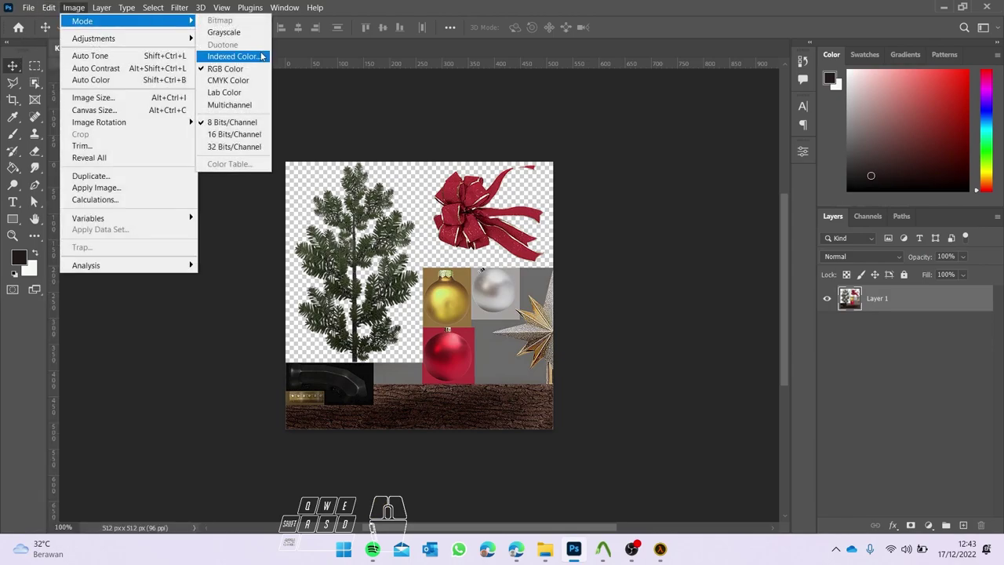
left_click(231, 56)
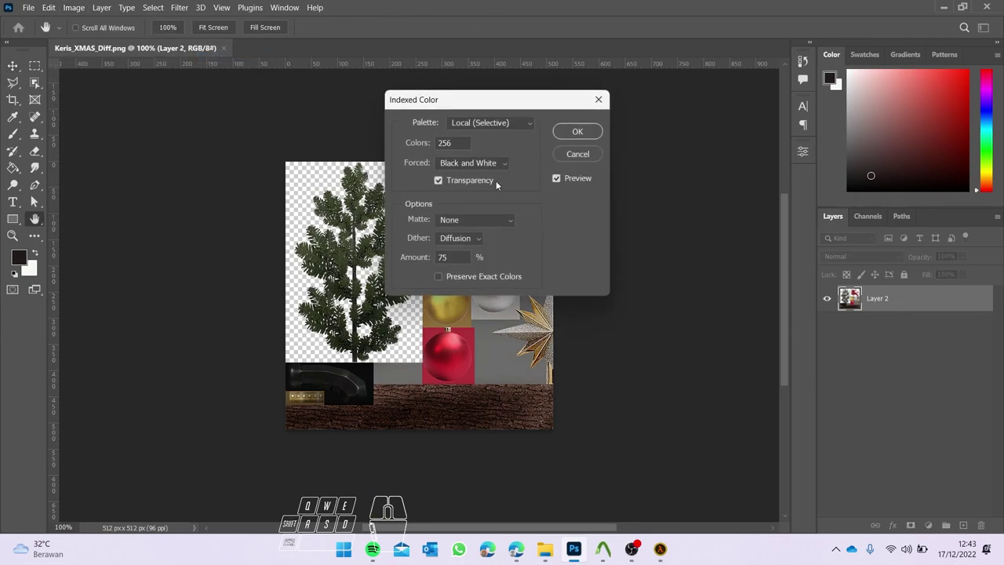
left_click(578, 132)
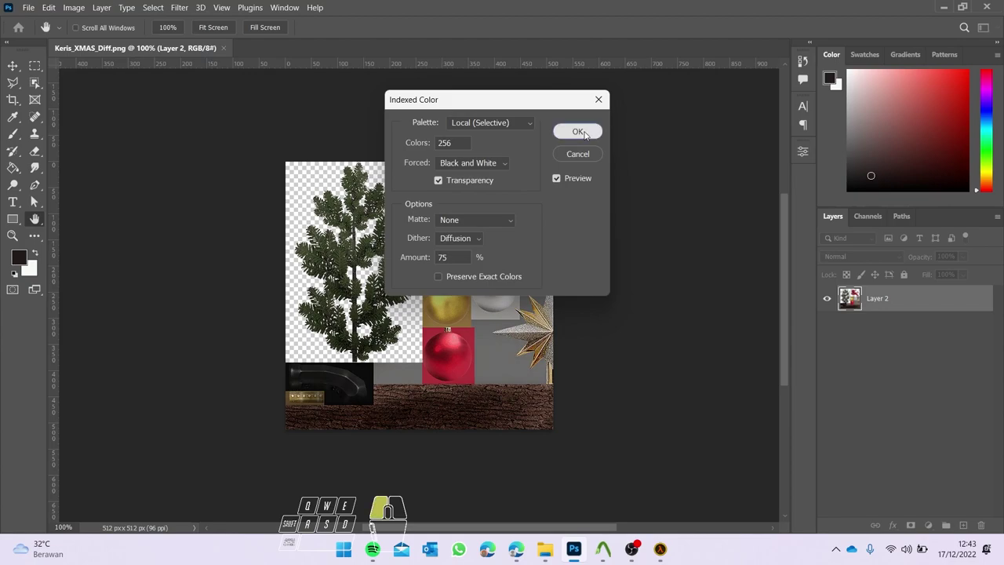
Set the last entry of the image's color table to pure blue (RGB 0, 0, 255)
left_click(49, 7)
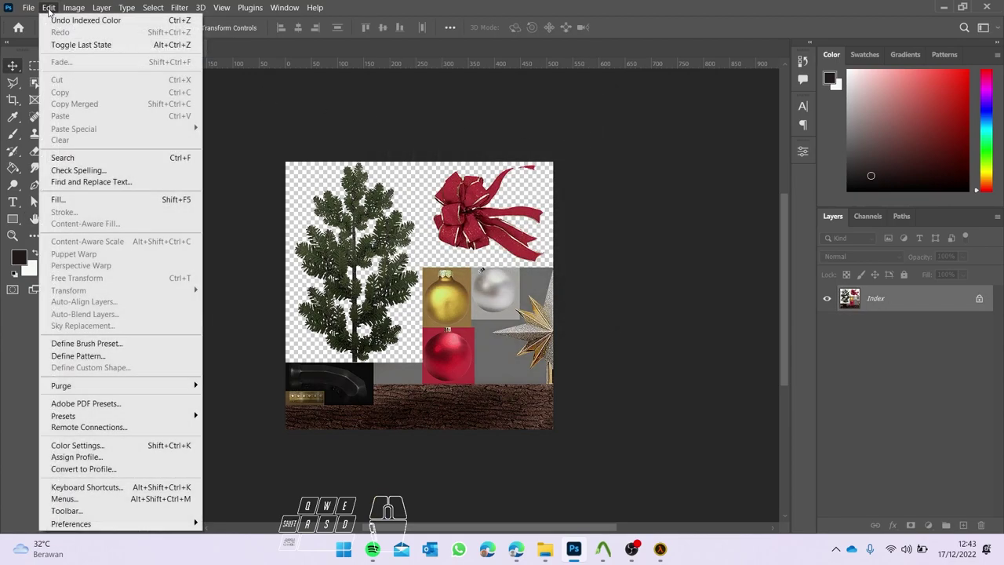
left_click(73, 7)
mouse_move(94, 22)
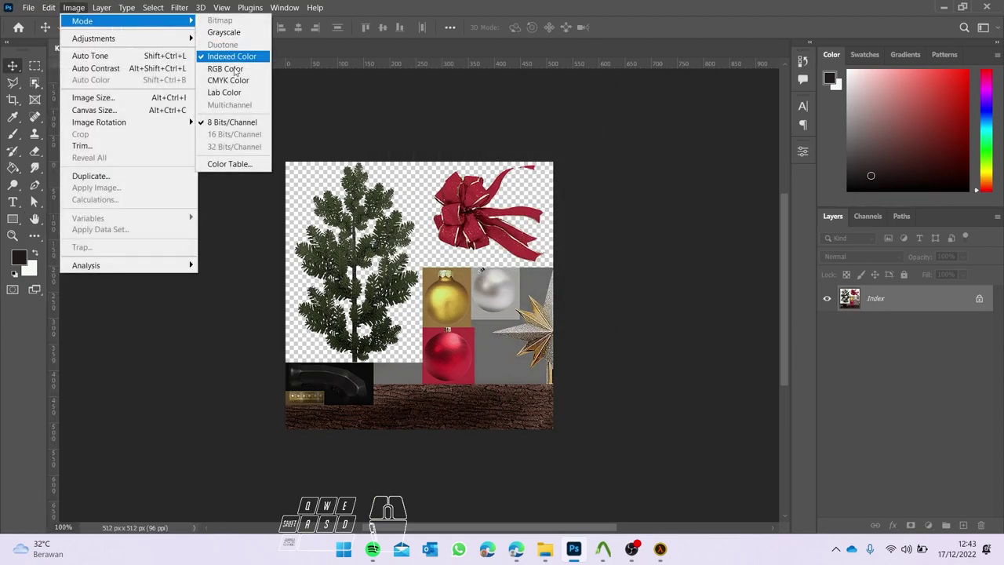
left_click(232, 163)
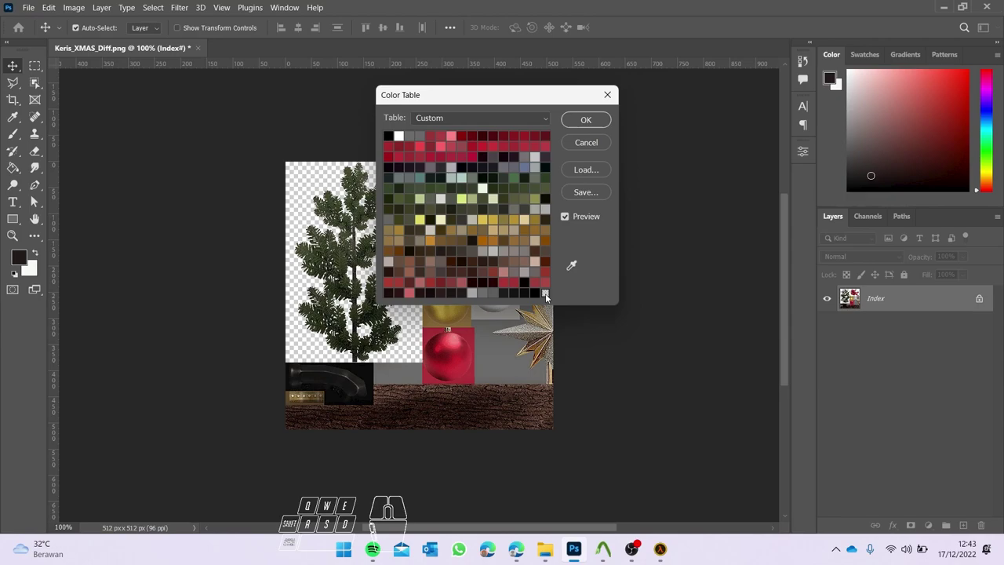
left_click(545, 293)
left_click(611, 349)
type("0")
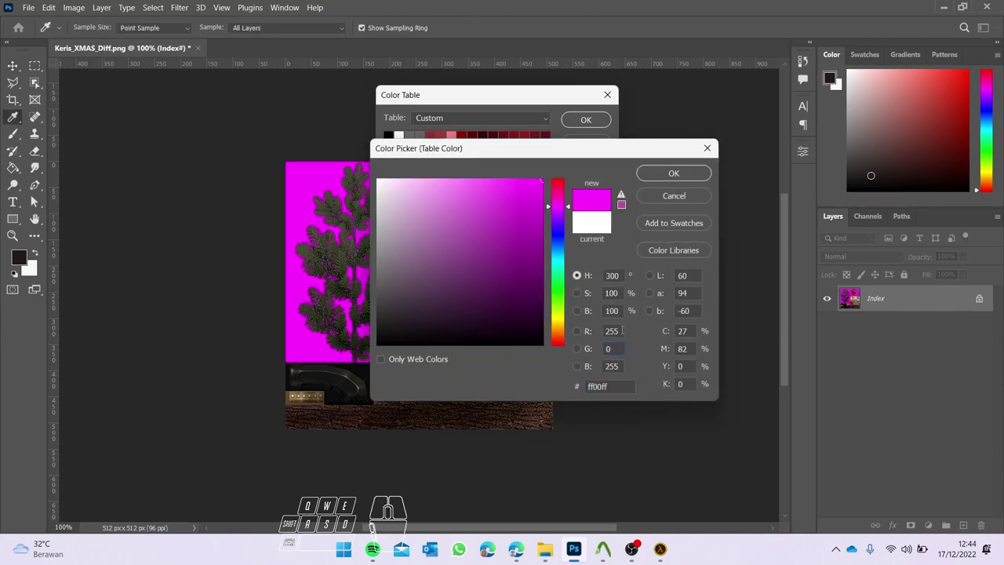
left_click(622, 331)
type("0")
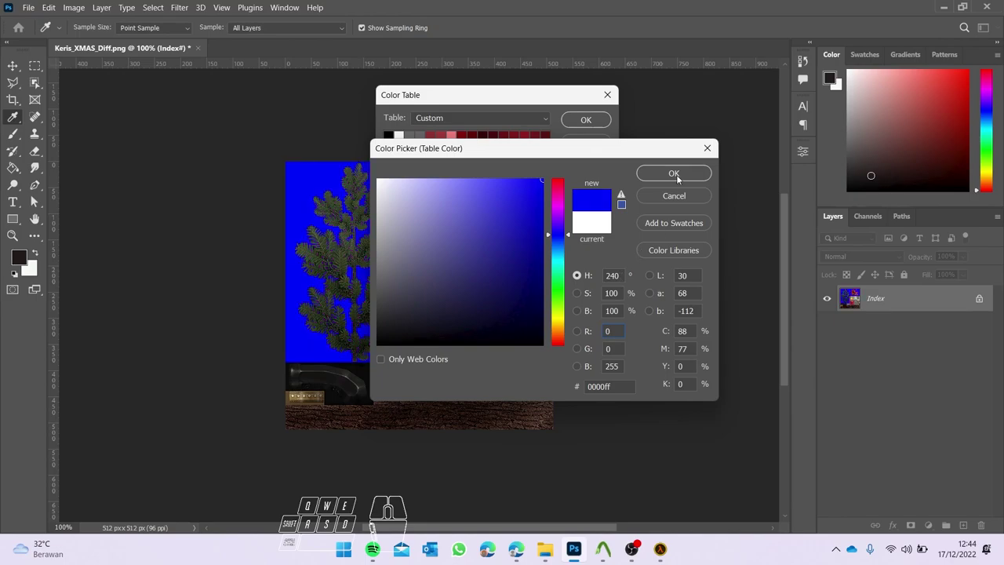
left_click(676, 174)
left_click(586, 119)
Save the indexed image as Keris_XMAS_Diff in BMP format, Windows type, 8 Bit depth, in the models folder
left_click(29, 7)
left_click(87, 154)
left_click(604, 321)
left_click(608, 353)
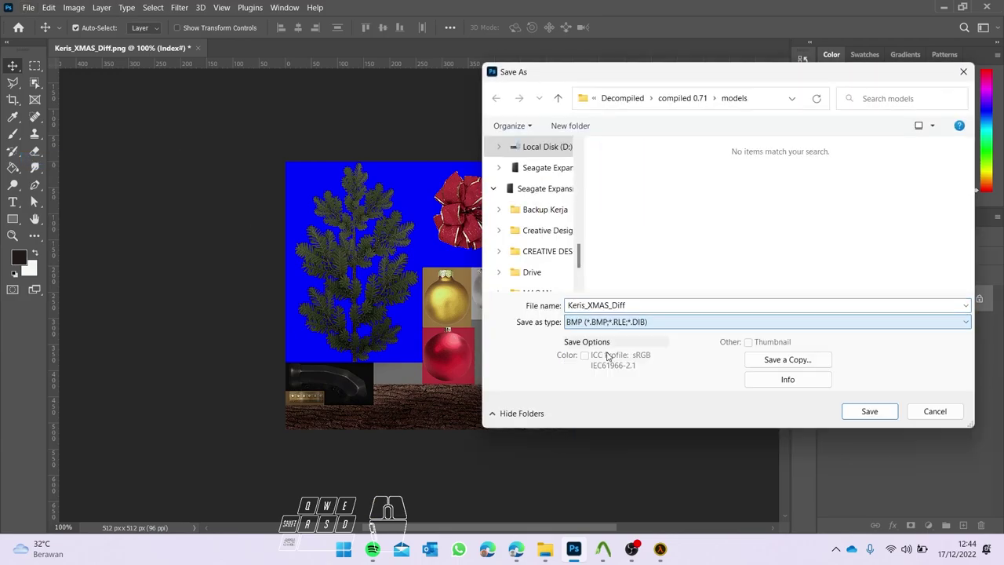
left_click(869, 413)
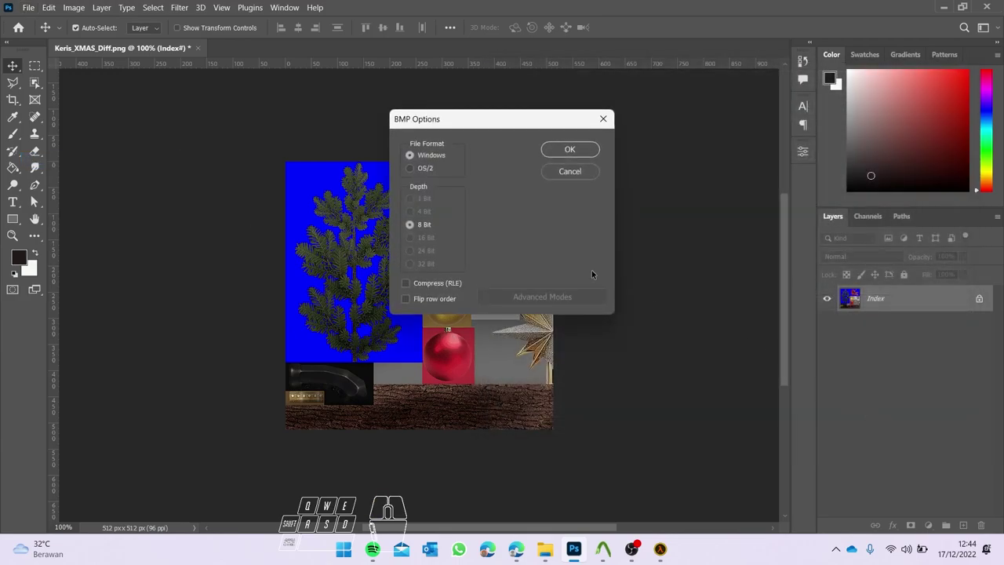
left_click(569, 151)
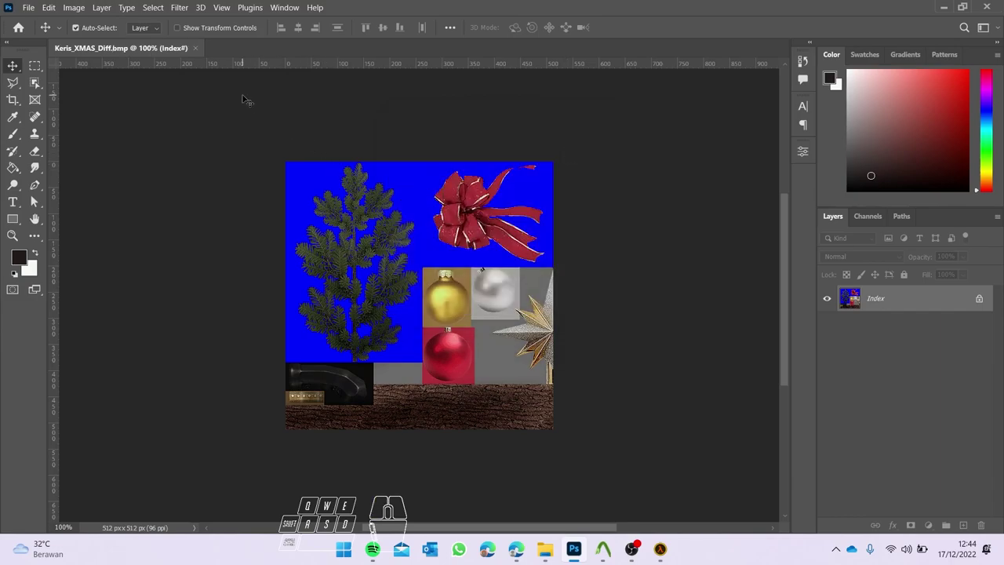
Close Photoshop, open the Keris_XMAS_Diff BMP to check its background, and close the viewer
left_click(987, 7)
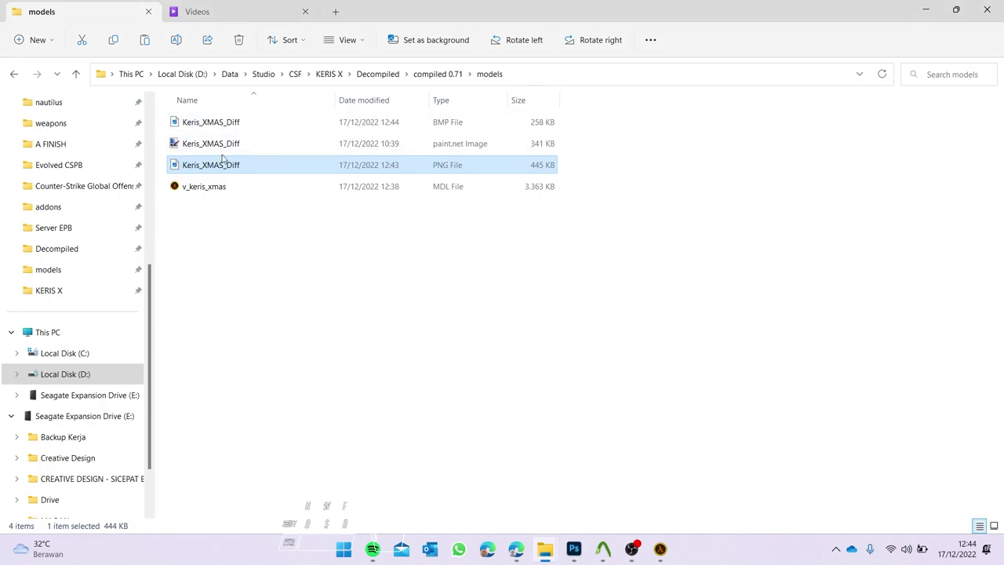
double_click(211, 123)
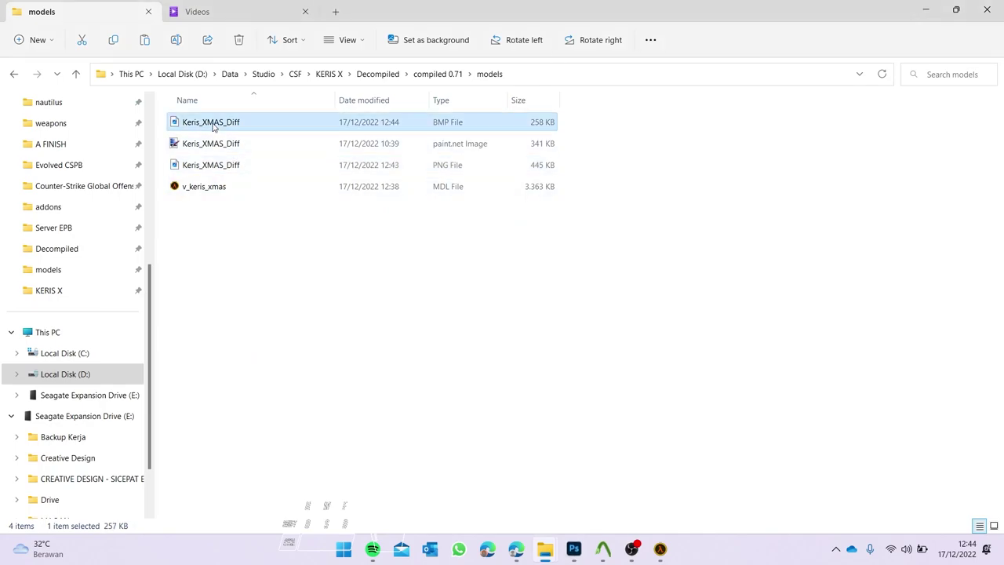
left_click(987, 11)
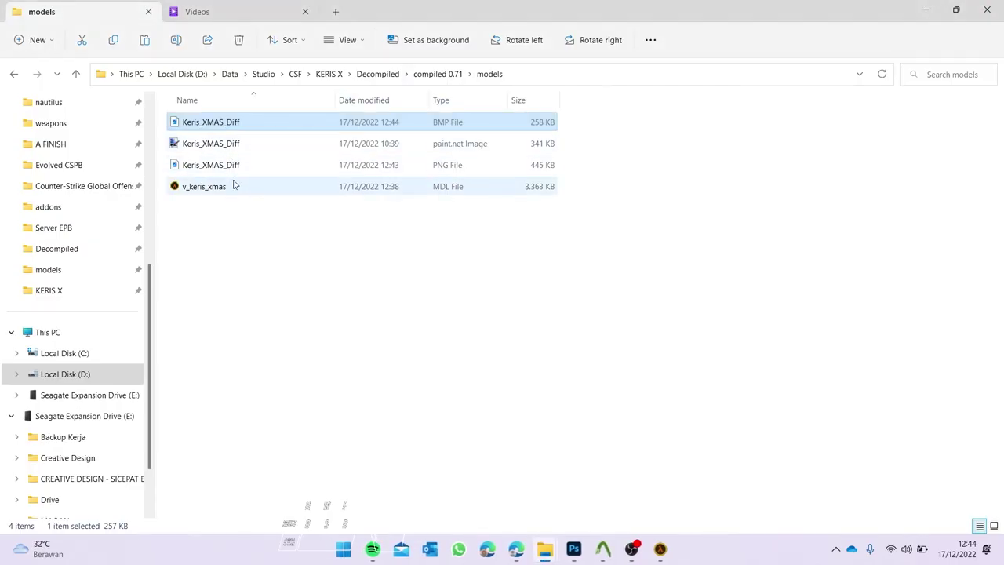
Switch to Half-Life Asset Manager and import the blue-background Keris_XMAS_Diff image in place of the ref_main.bmp texture
left_click(660, 549)
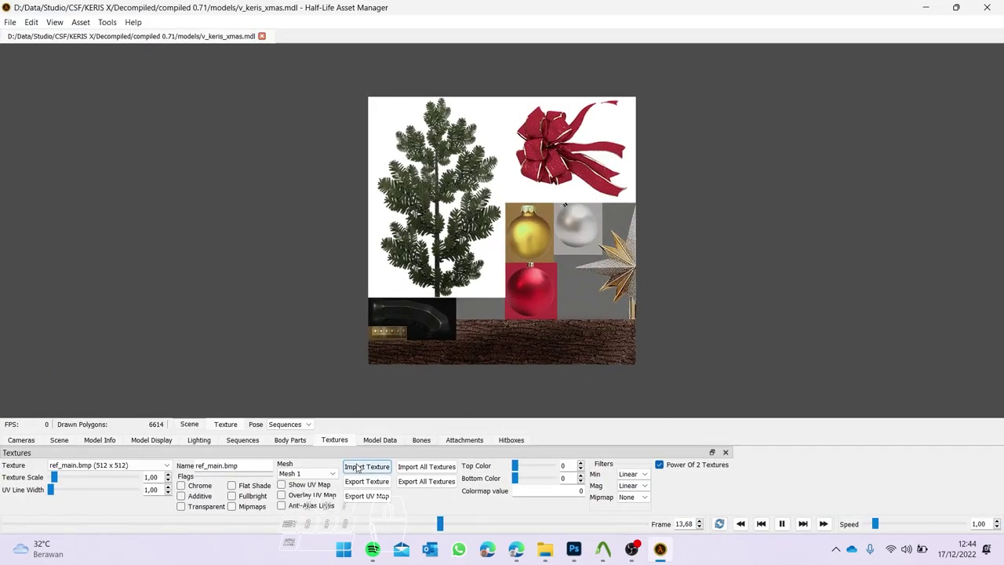
left_click(358, 466)
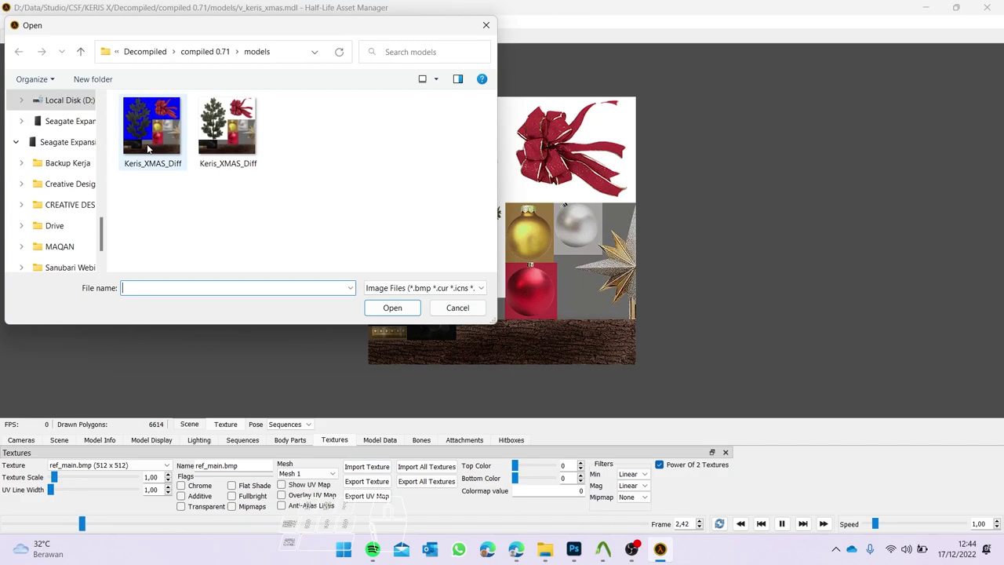
double_click(147, 149)
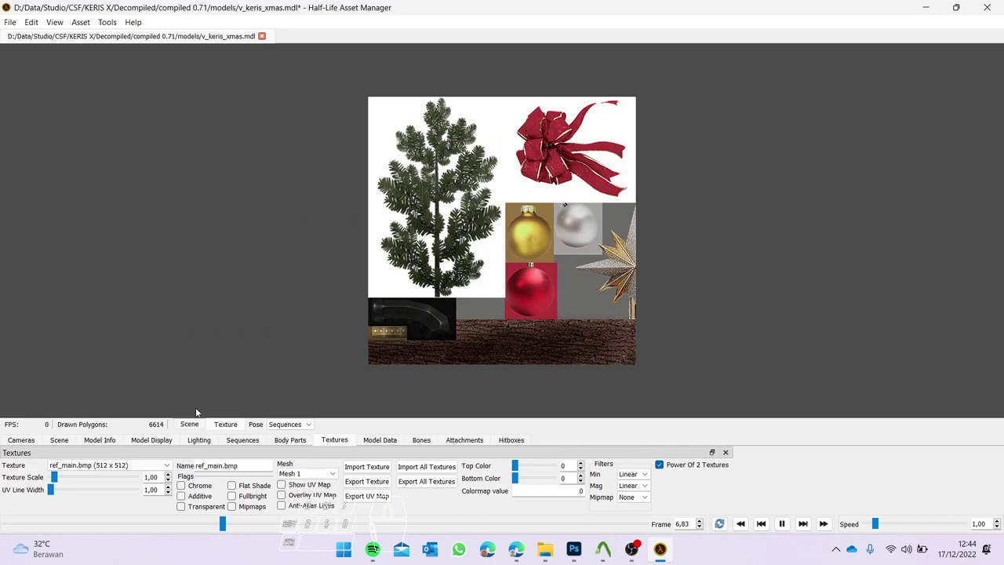
Flag the ref_main.bmp texture as Transparent and view the model with its animation sequence settings
left_click(181, 506)
left_click(242, 440)
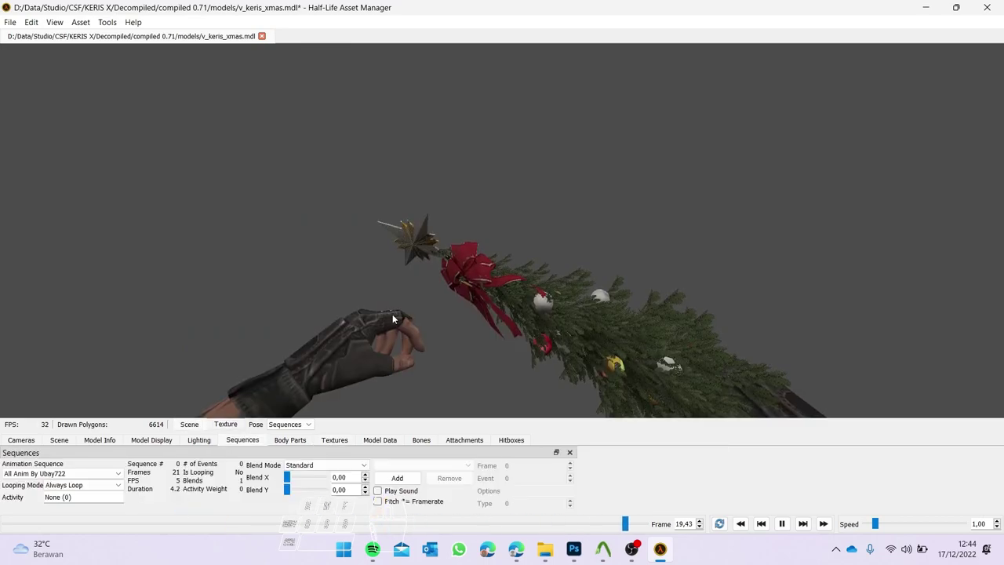